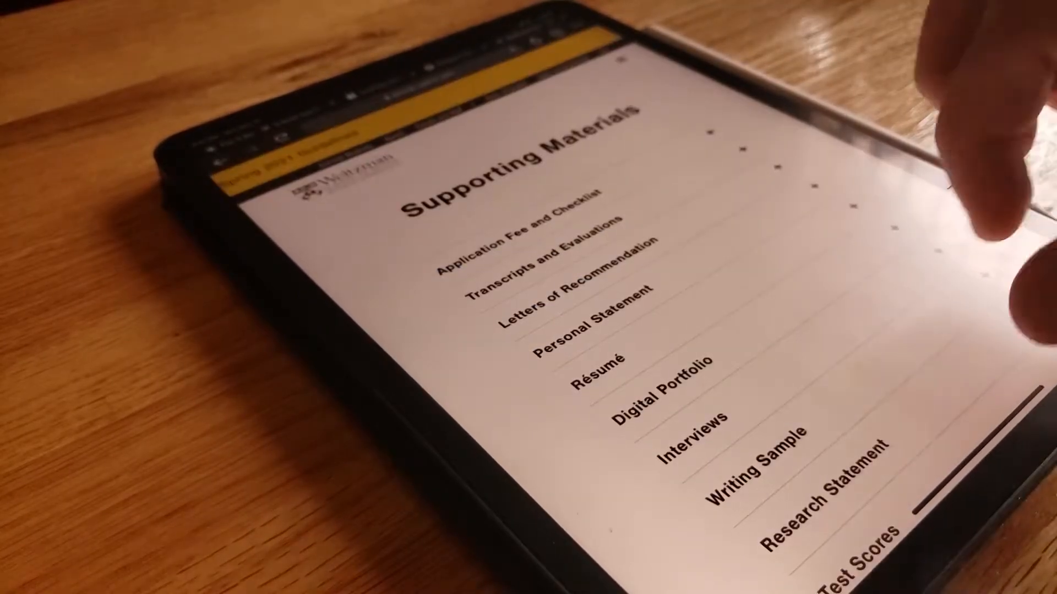
click(889, 369)
click(837, 197)
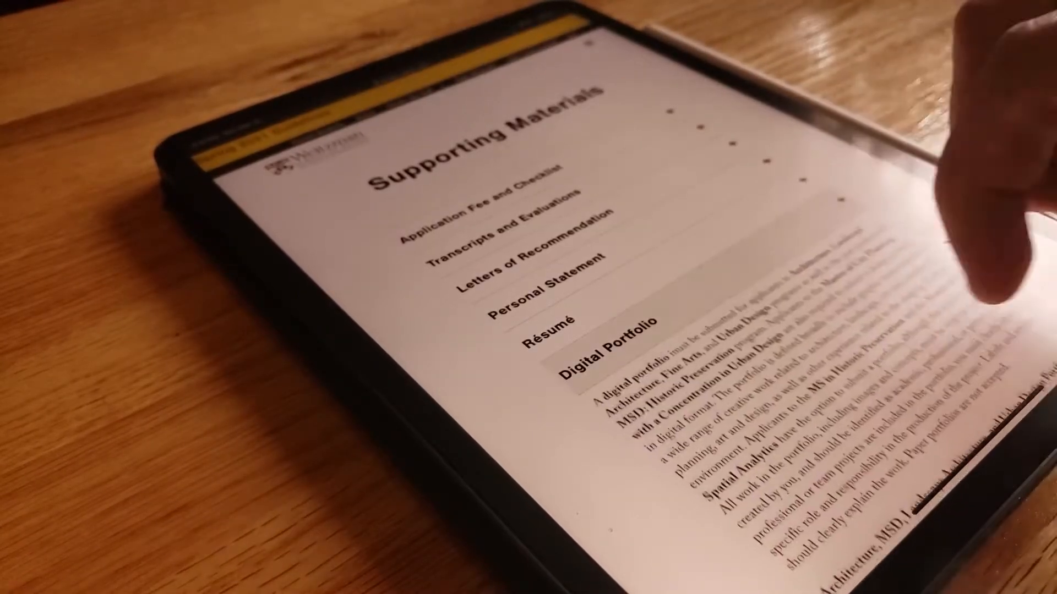
scroll(859, 220, down, 2)
scroll(908, 242, down, 10)
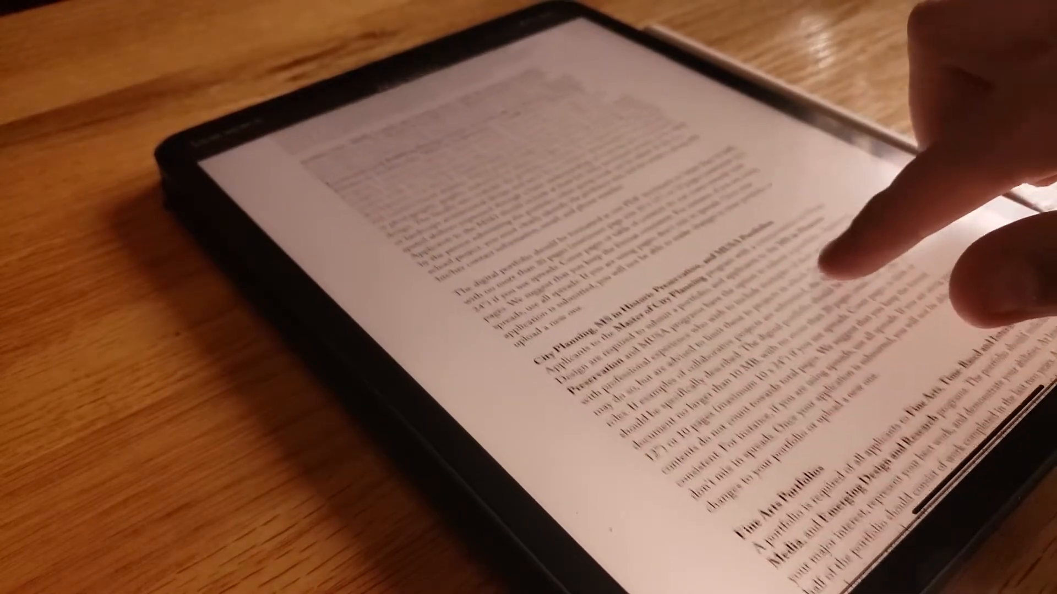
scroll(495, 270, up, 5)
scroll(523, 281, up, 2)
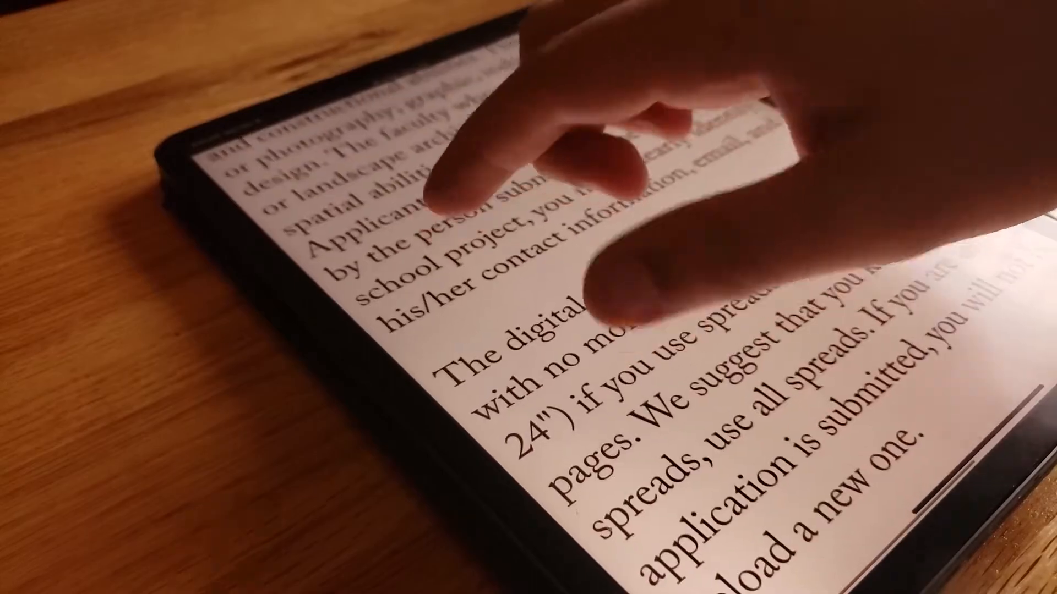
scroll(859, 258, right, 1)
scroll(815, 300, right, 3)
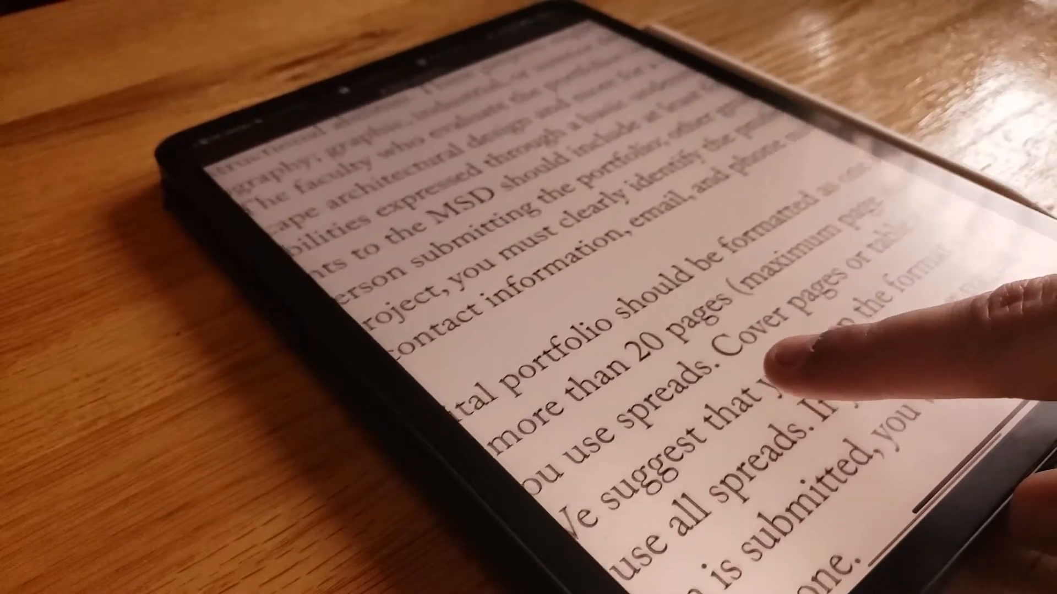
scroll(831, 358, right, 4)
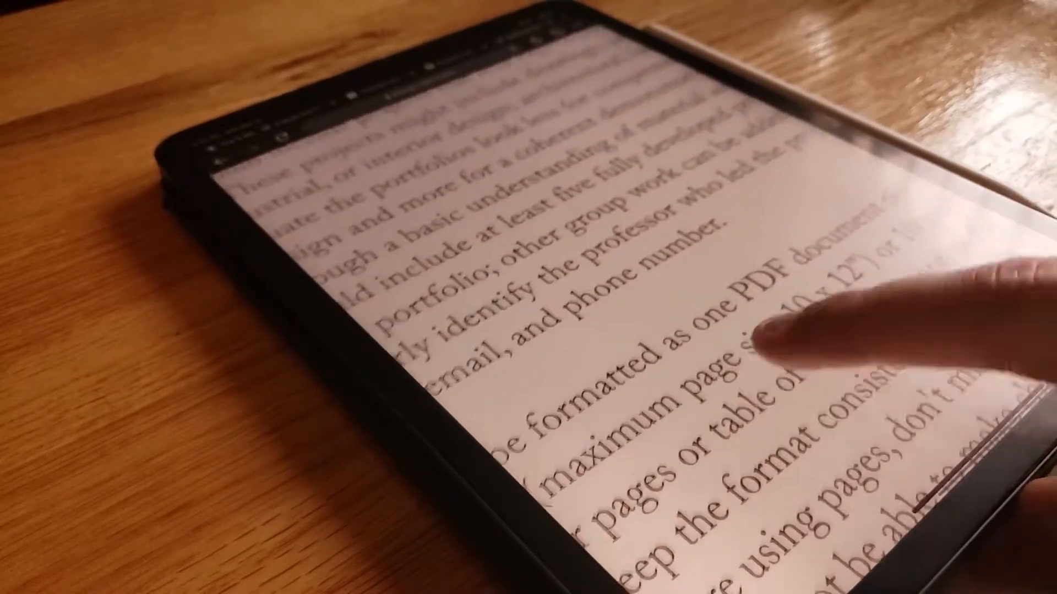
scroll(886, 286, right, 3)
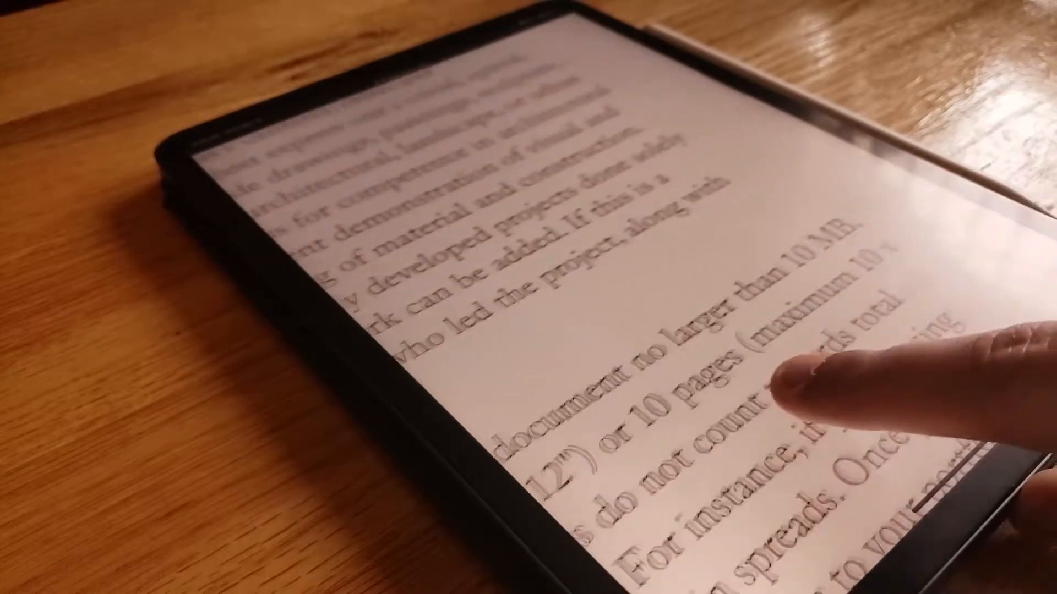
scroll(793, 220, up, 4)
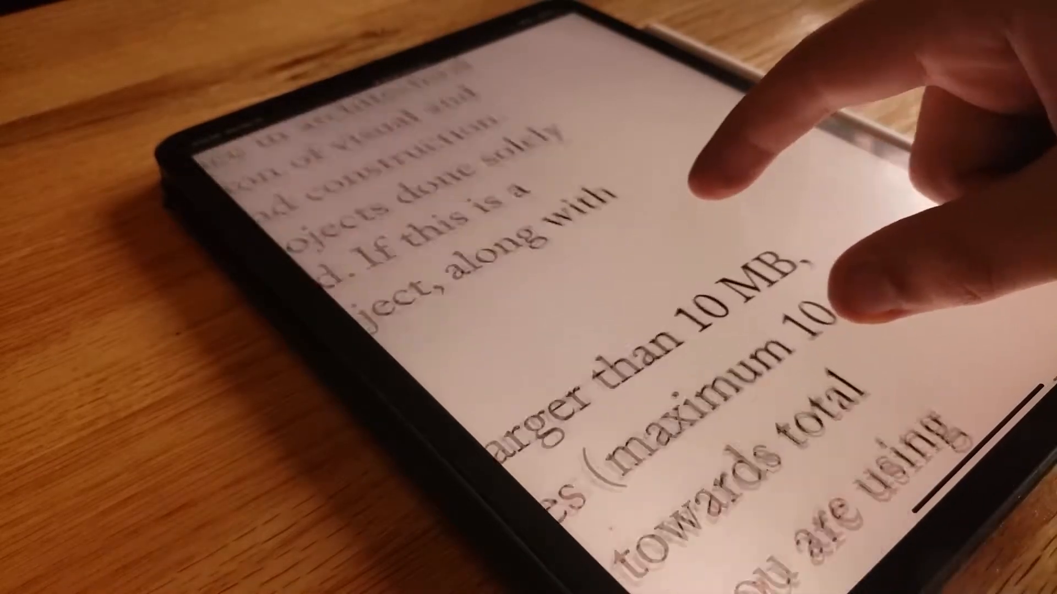
scroll(793, 237, down, 3)
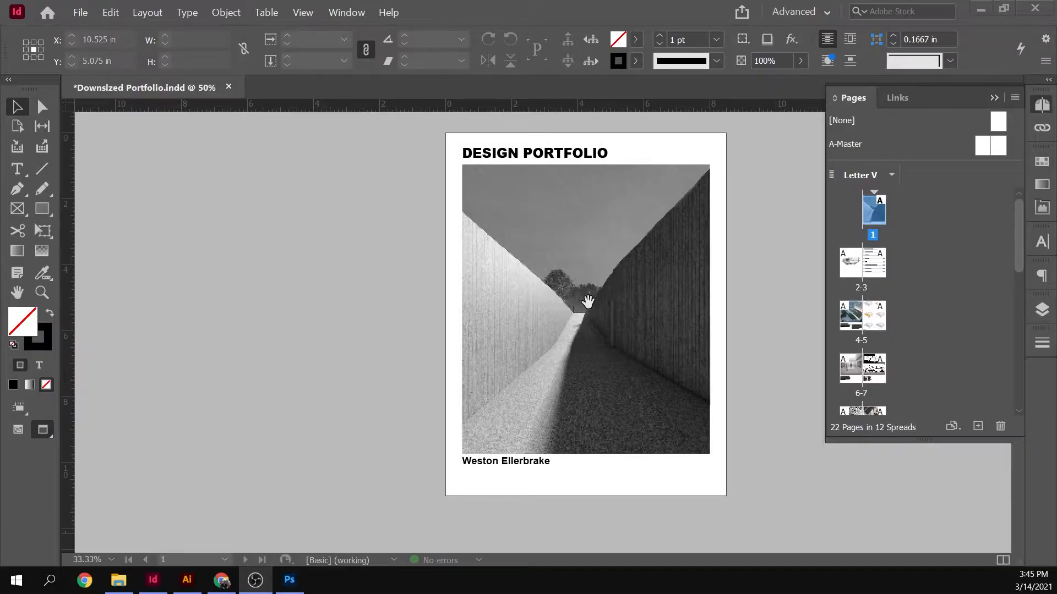
Step: Look over the portfolio from the cover page through the table of contents and the first project spreads
scroll(587, 301, down, 10)
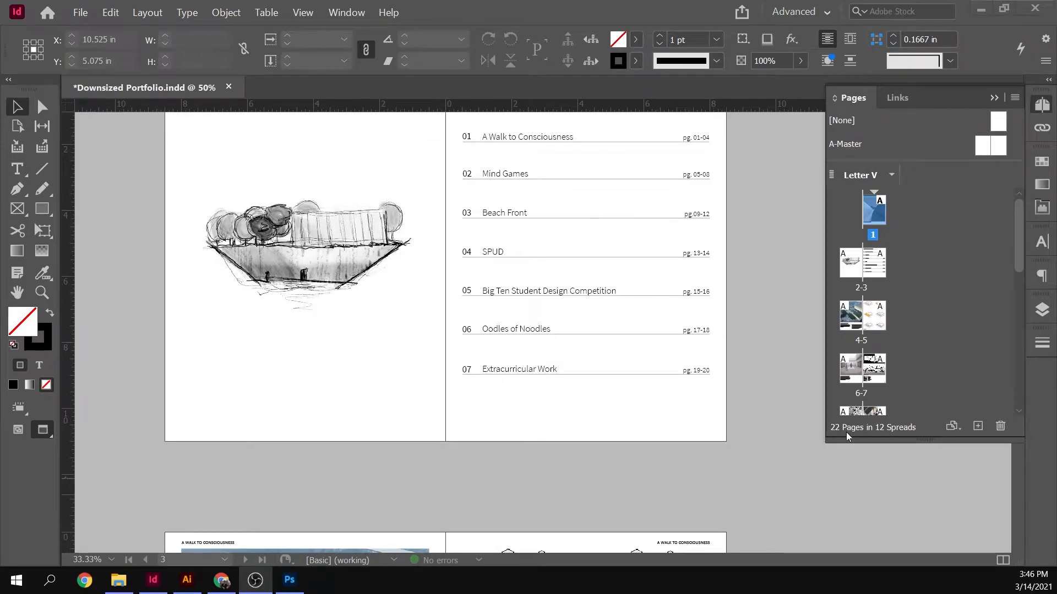
scroll(435, 423, down, 3)
scroll(500, 392, down, 8)
scroll(655, 393, down, 4)
scroll(612, 412, up, 5)
scroll(612, 414, up, 3)
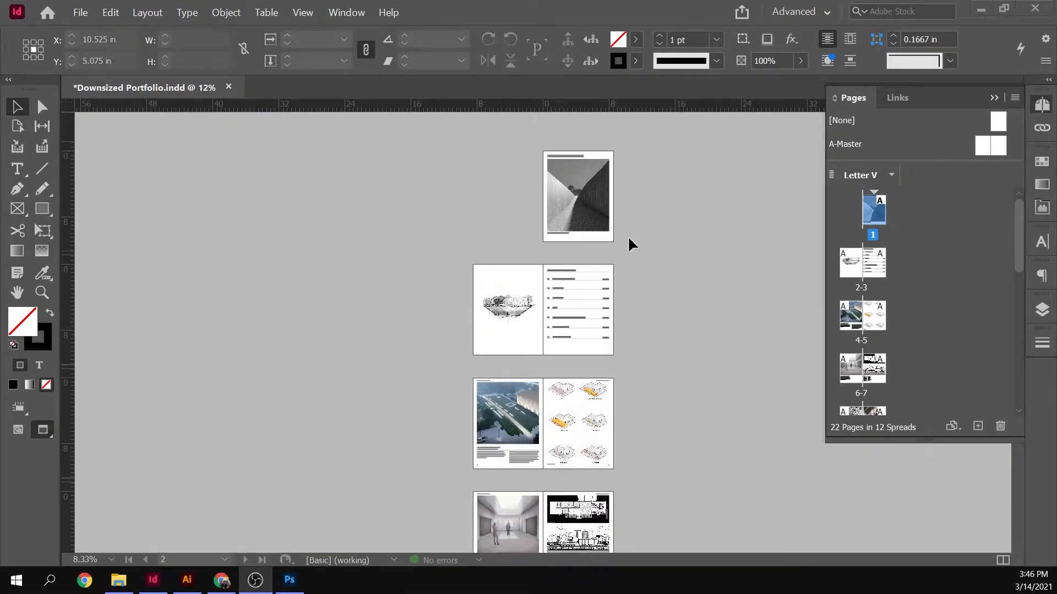
scroll(613, 158, up, 3)
scroll(593, 299, up, 4)
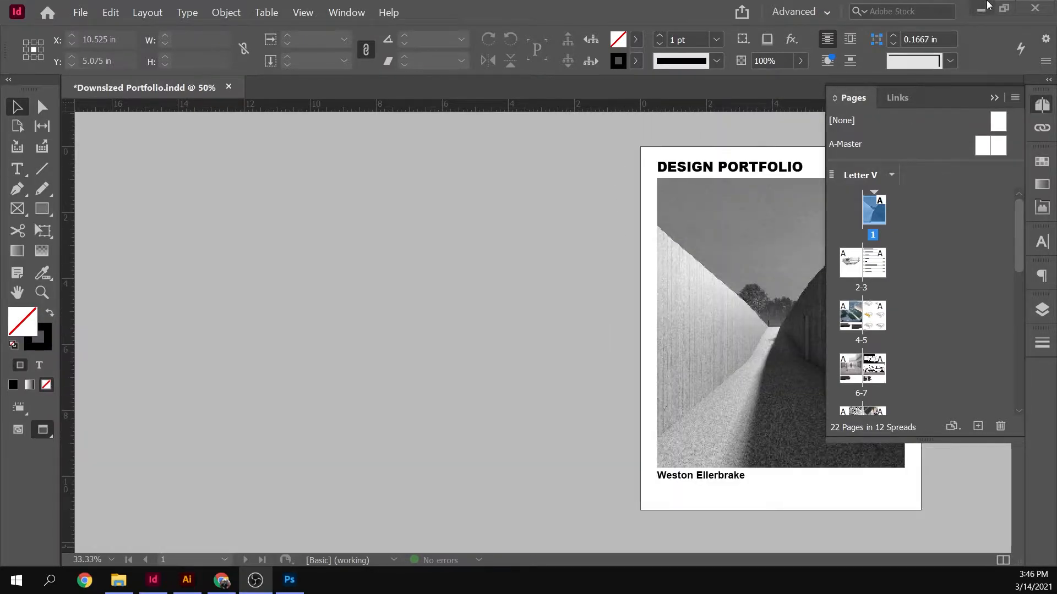
Step: Check the file size of the exported portfolio PDF on the desktop and return to the InDesign document
click(981, 9)
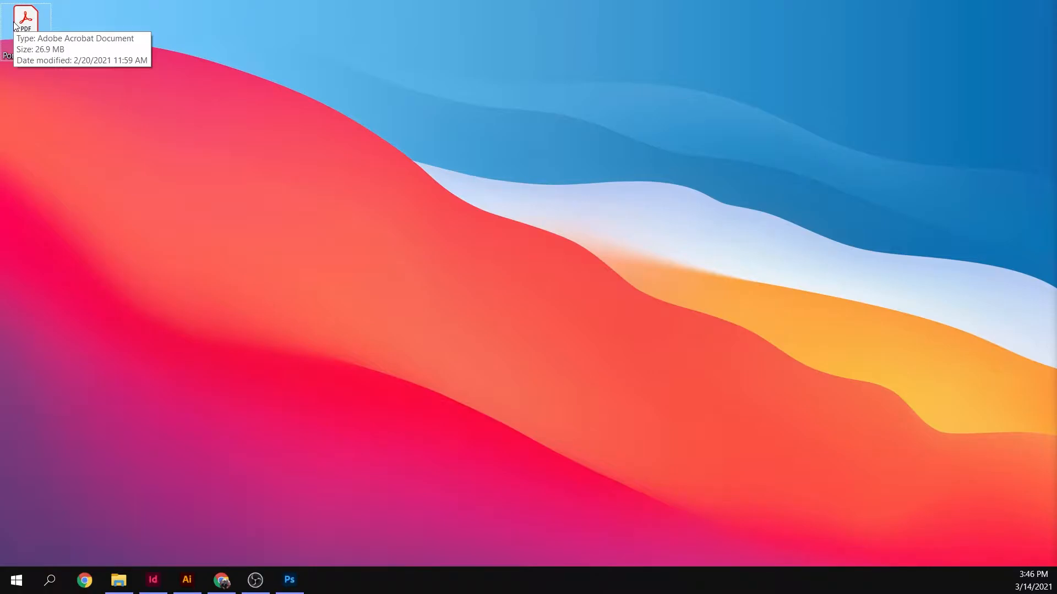
click(150, 579)
scroll(477, 260, right, 4)
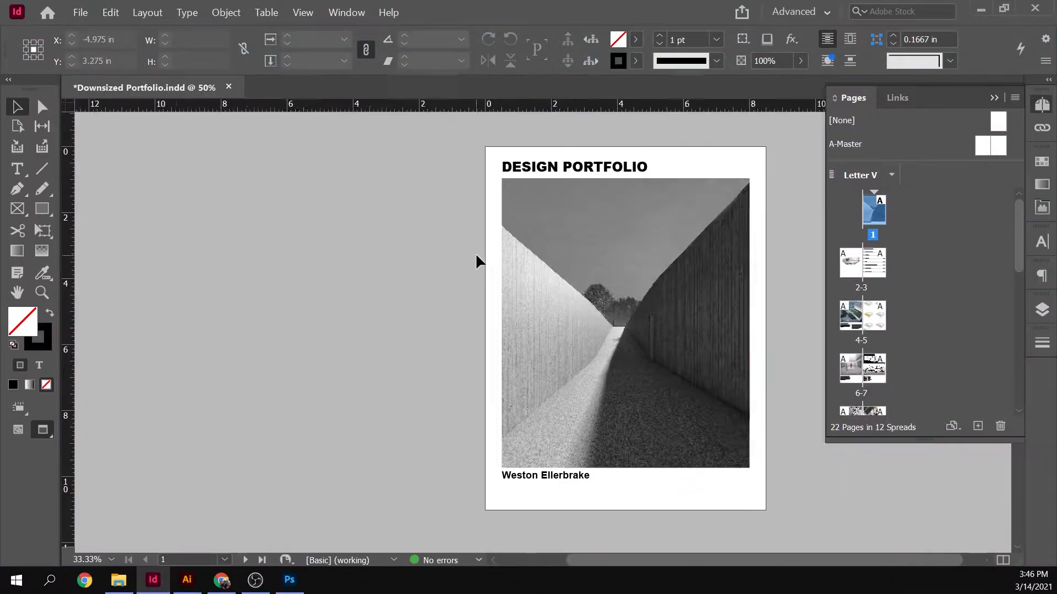
Step: Show the document's links and inspect the link information of Cover Page.psd and interior big render.psd, down to the file size
click(346, 12)
click(385, 231)
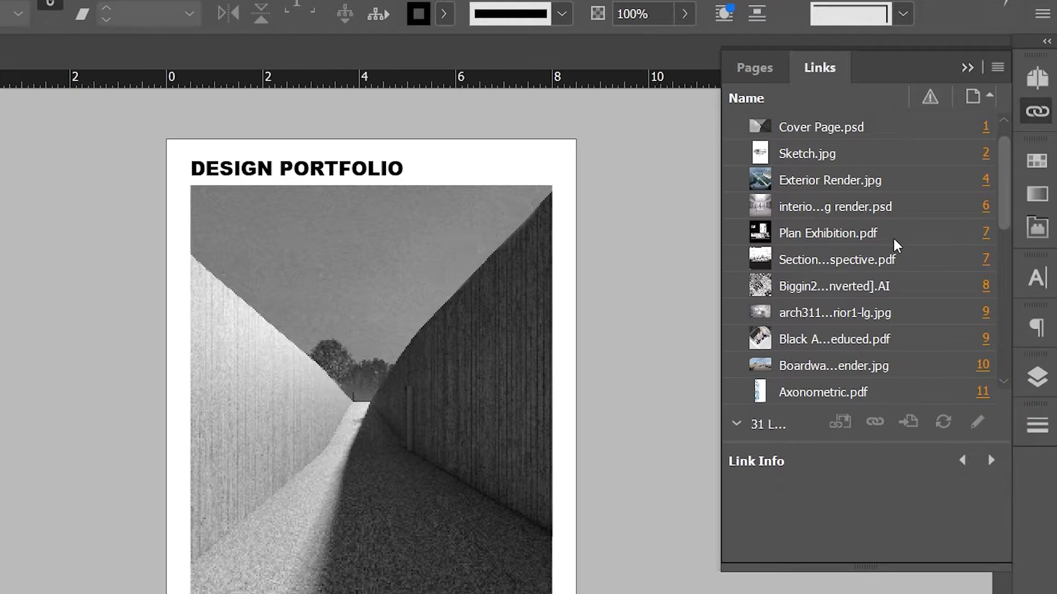
click(842, 128)
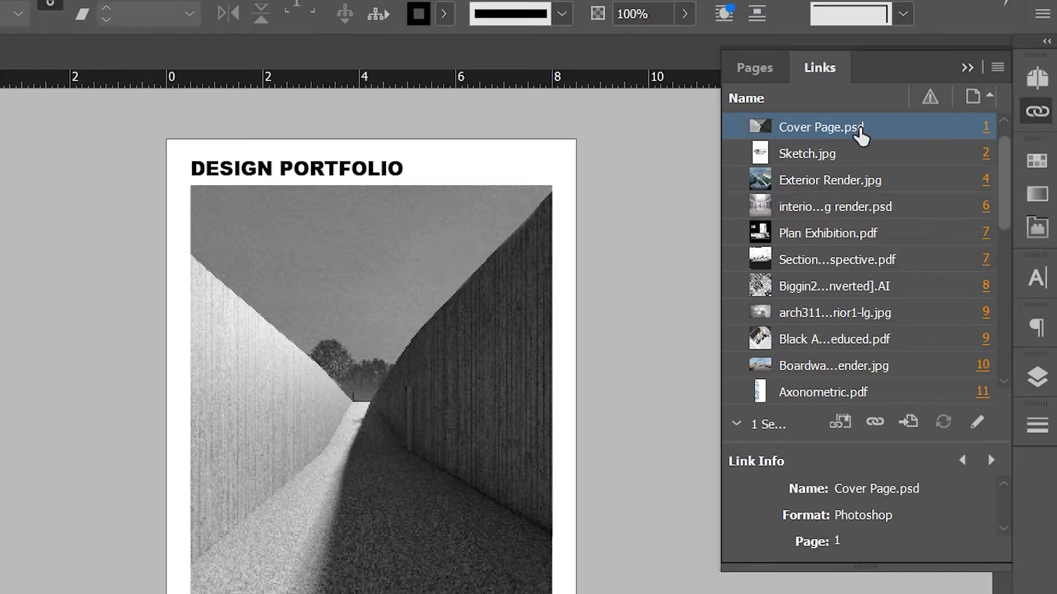
click(882, 207)
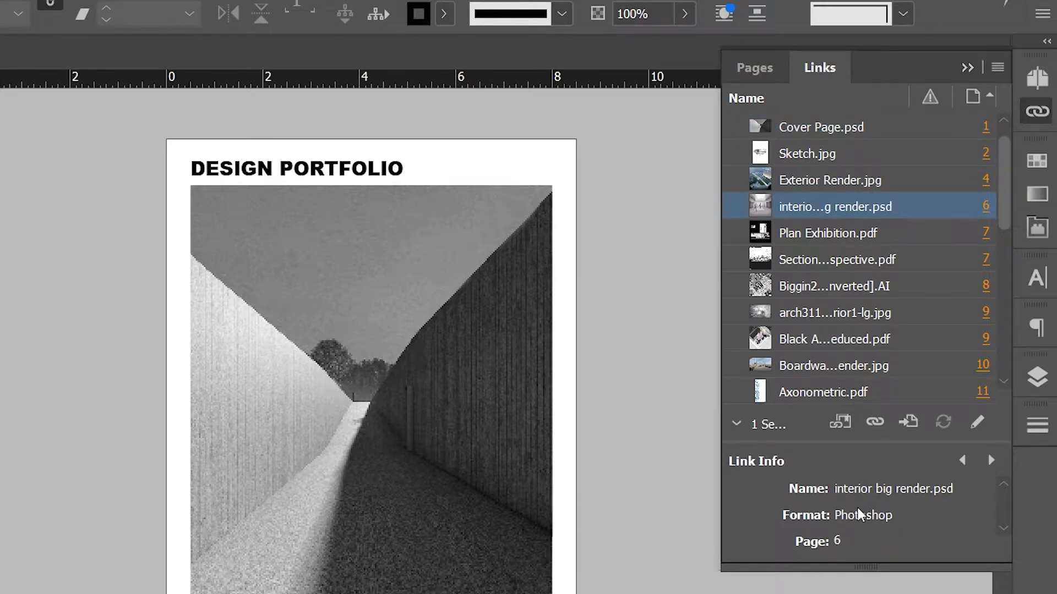
scroll(861, 514, down, 1)
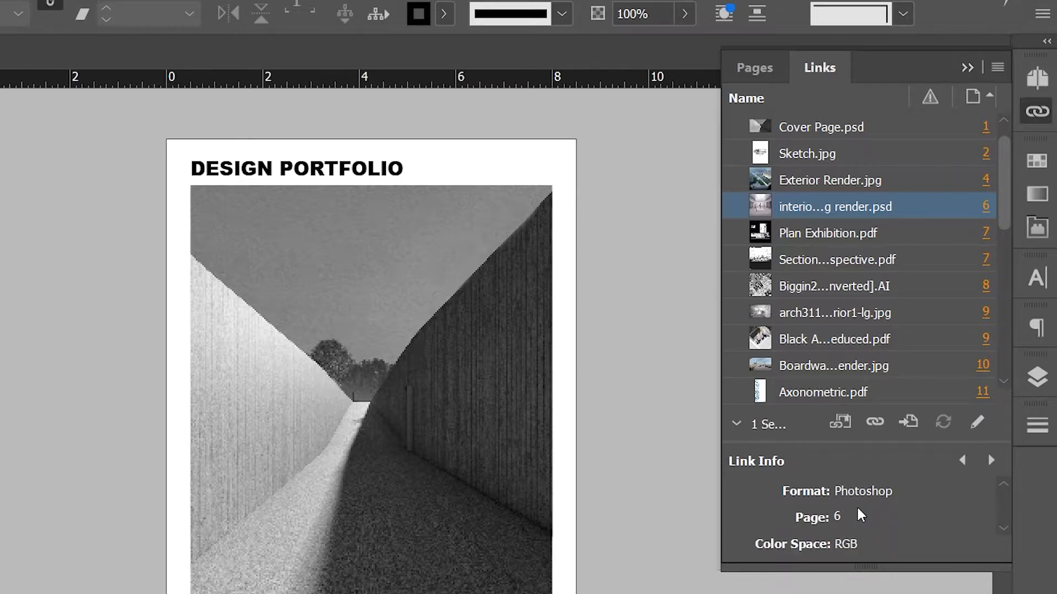
scroll(861, 515, down, 3)
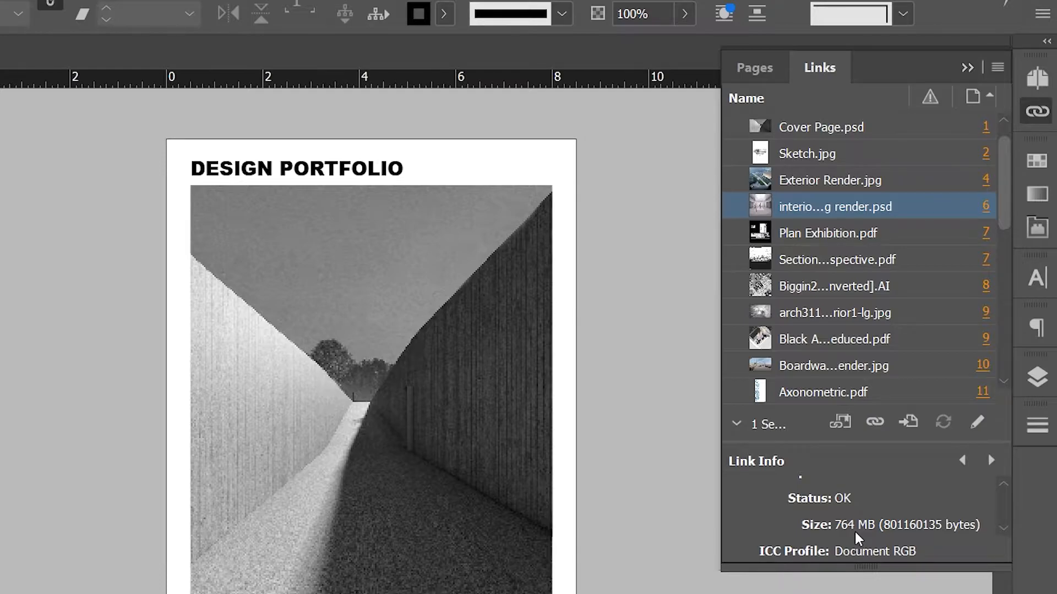
Step: Switch to Photoshop and examine the layer stack and export options of interior big render.psd
scroll(557, 486, down, 10)
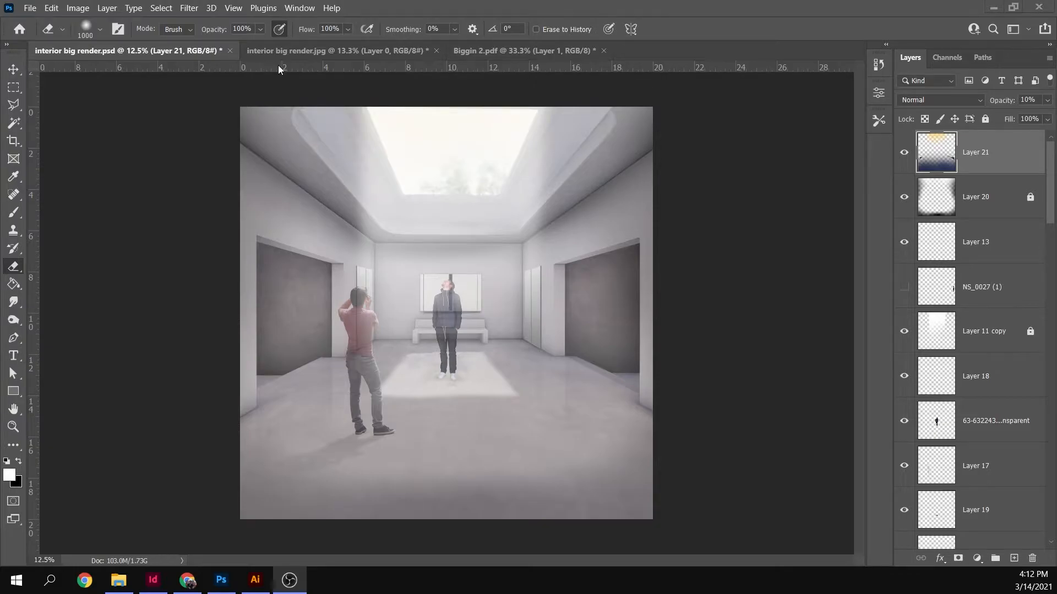
scroll(1011, 272, down, 10)
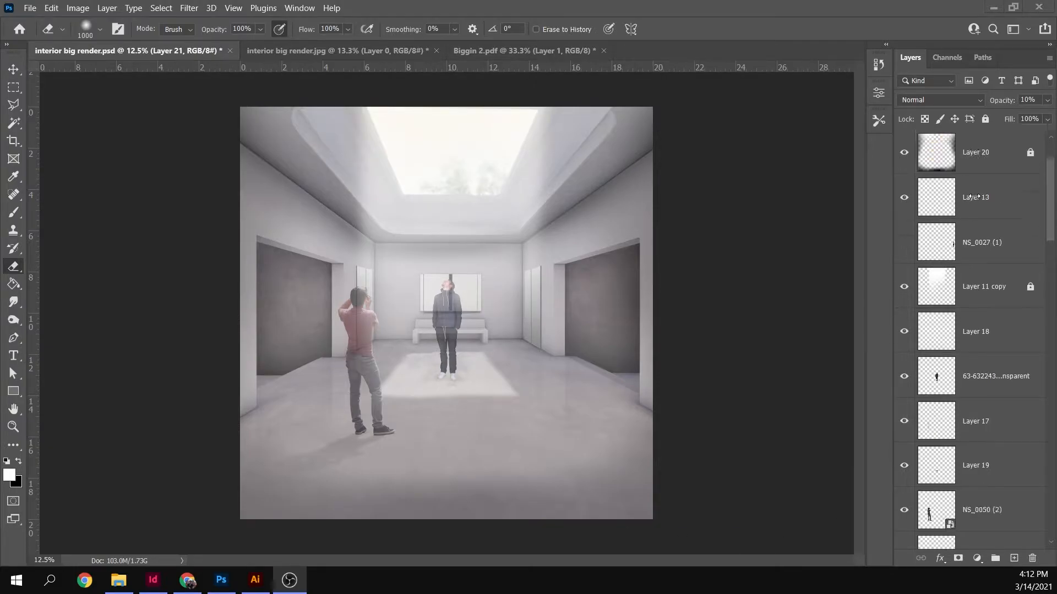
scroll(1011, 272, down, 10)
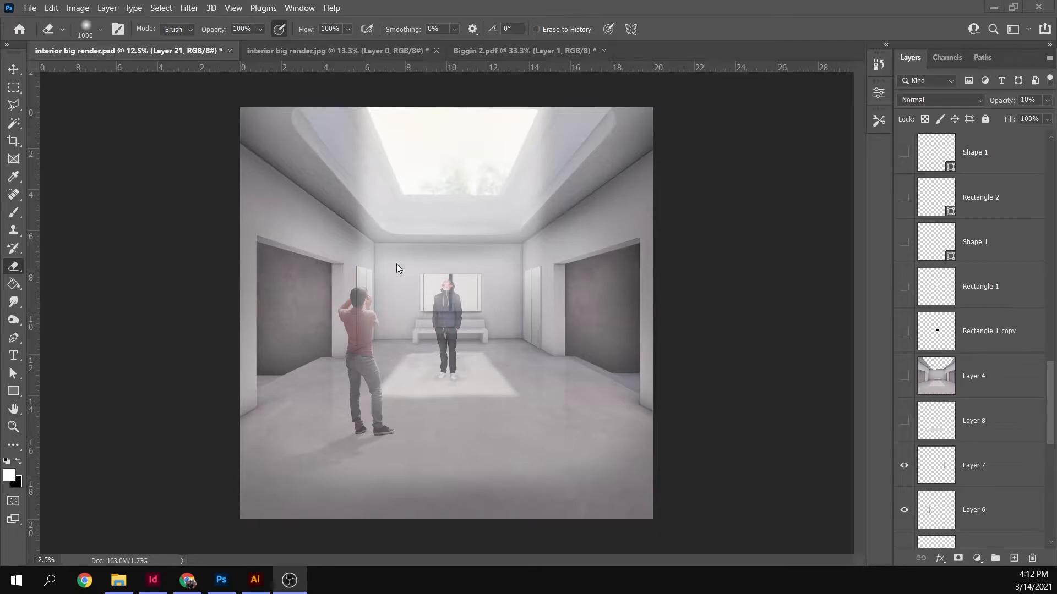
click(30, 8)
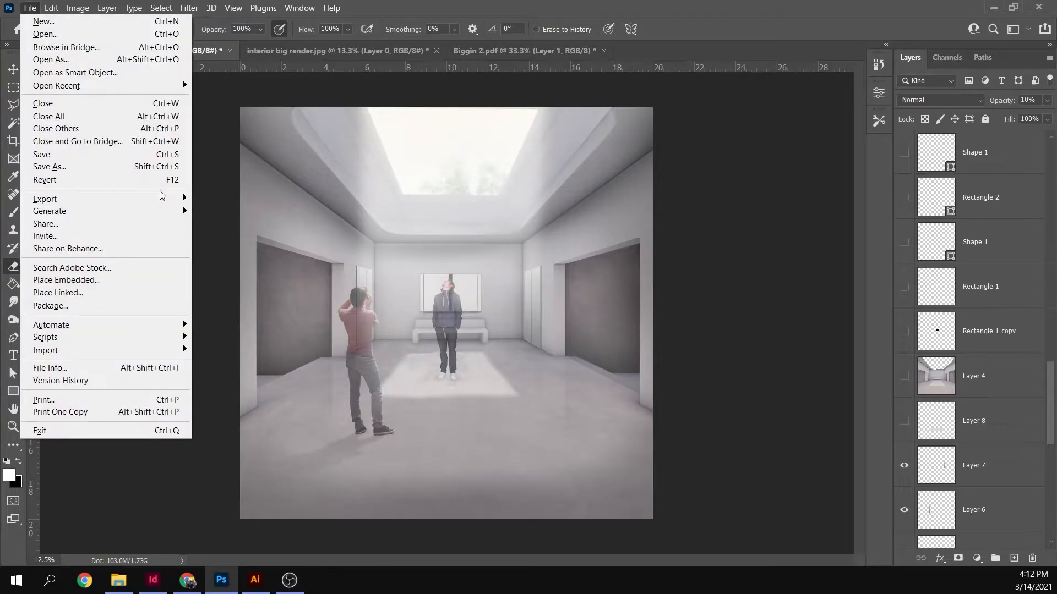
mouse_move(156, 201)
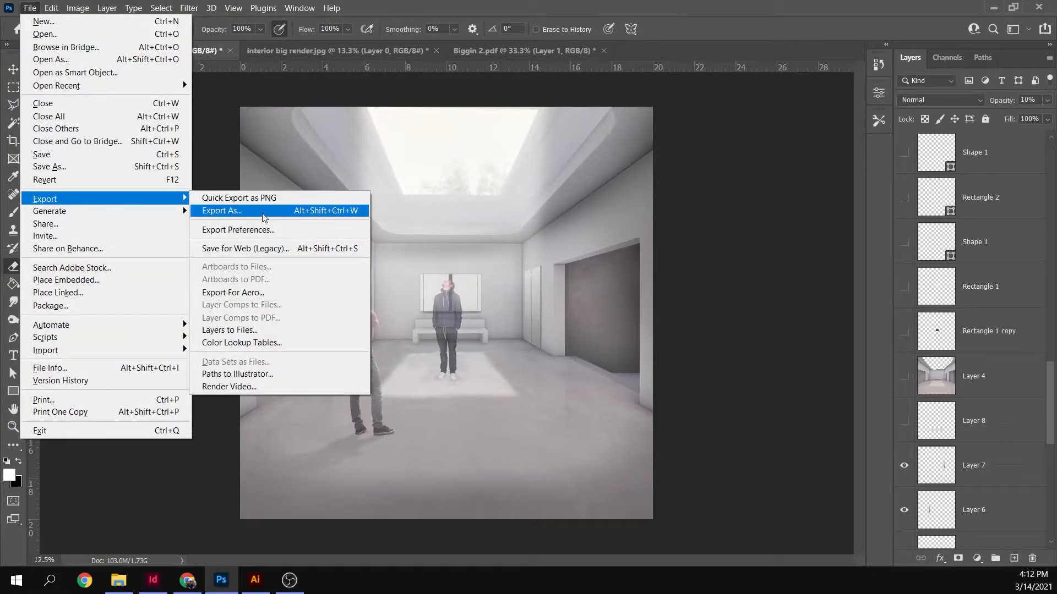
click(699, 245)
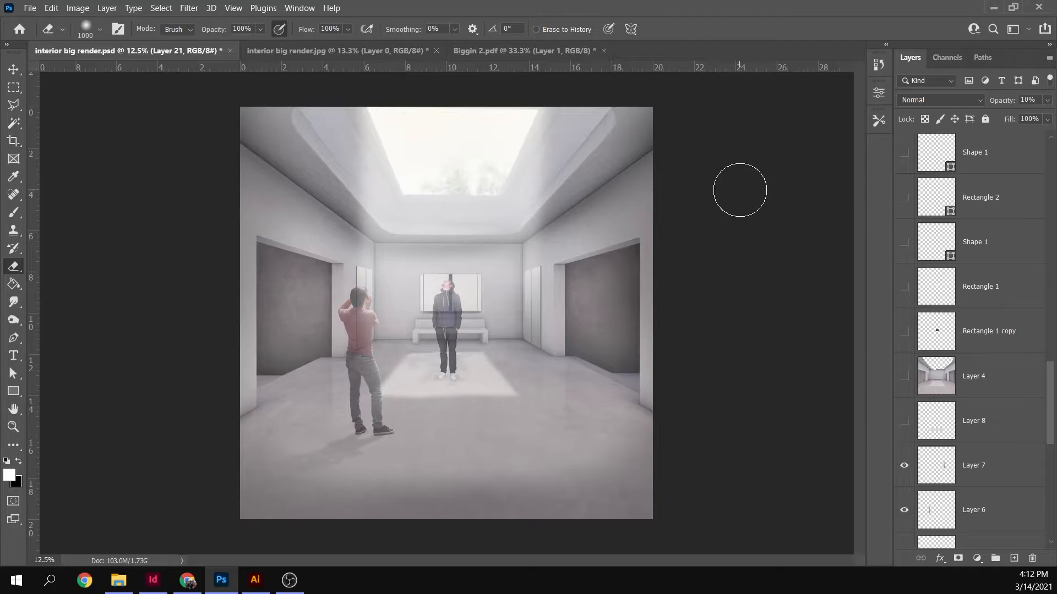
Step: Open the Image Size settings of interior big render.jpg and set the width to 5 inches with proportions linked
click(312, 50)
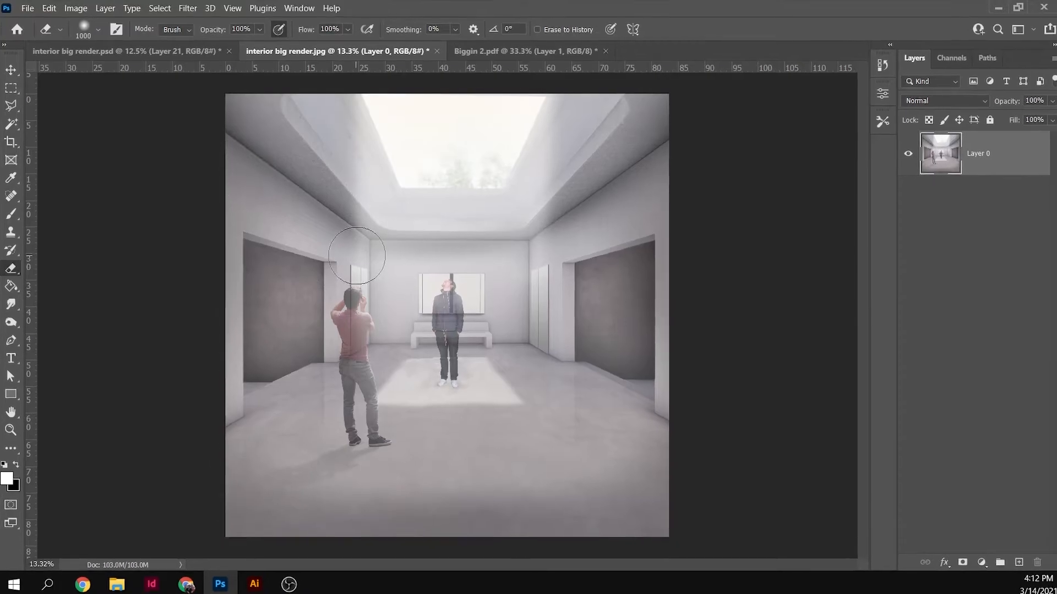
click(72, 8)
mouse_move(102, 8)
click(126, 109)
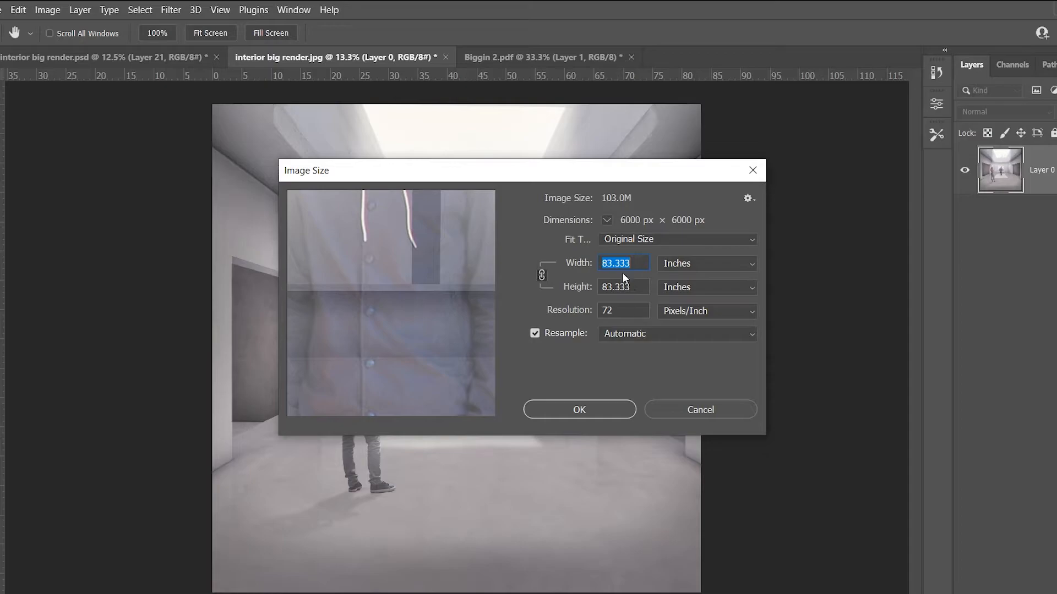
click(694, 265)
click(697, 264)
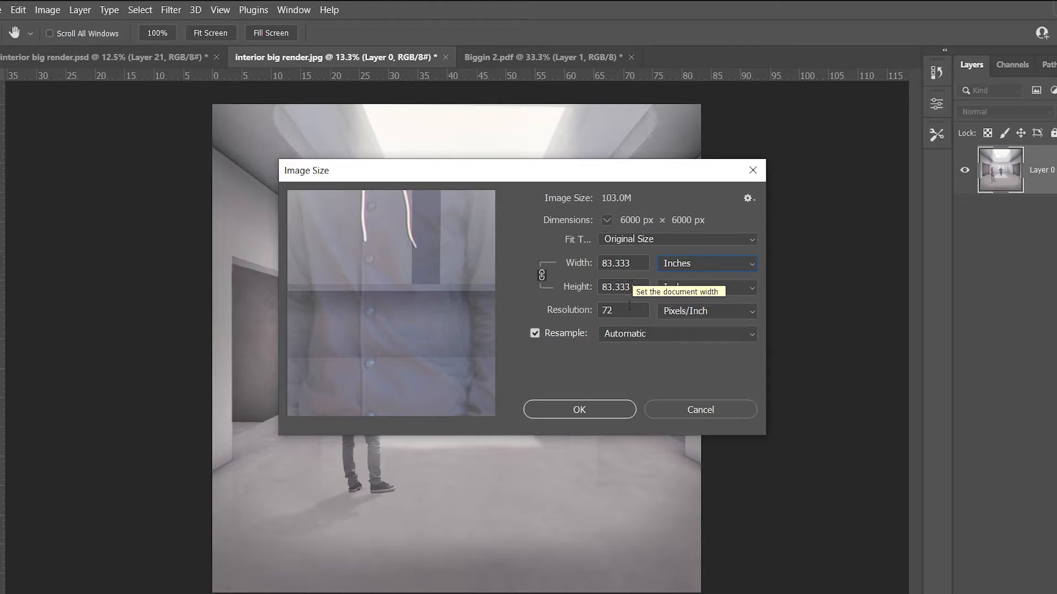
double_click(613, 258)
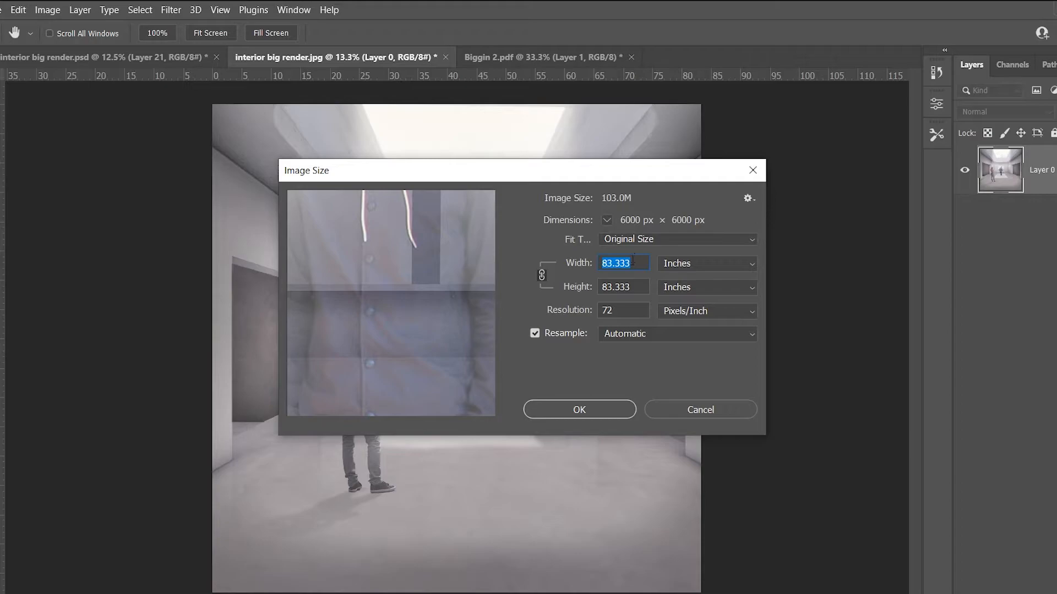
text(5)
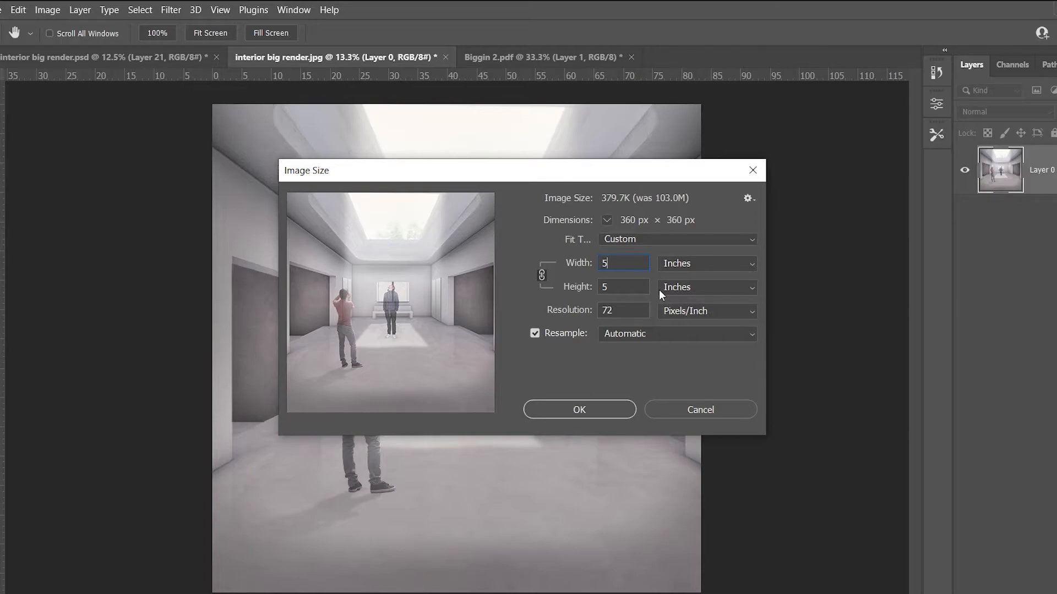
Step: Set the image resolution to 200 pixels/inch and apply the resize
click(643, 317)
text(200)
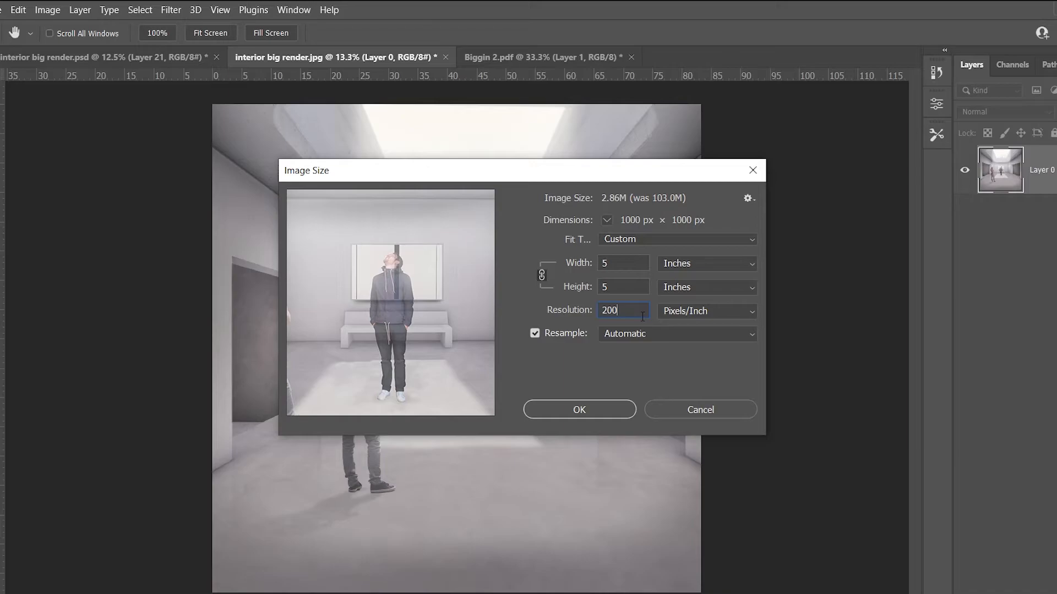
click(576, 422)
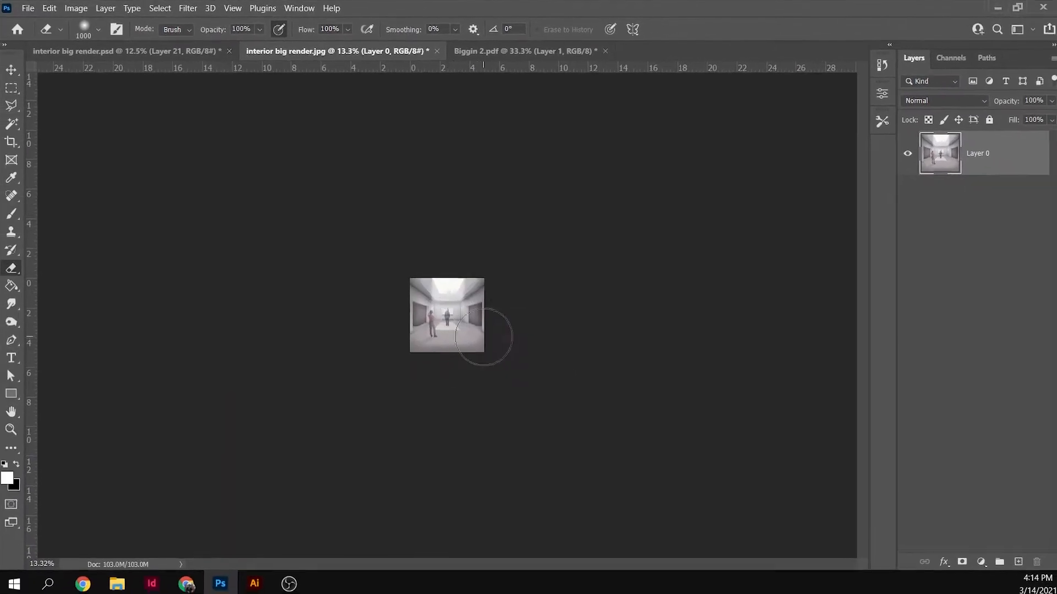
scroll(483, 336, up, 3)
click(29, 9)
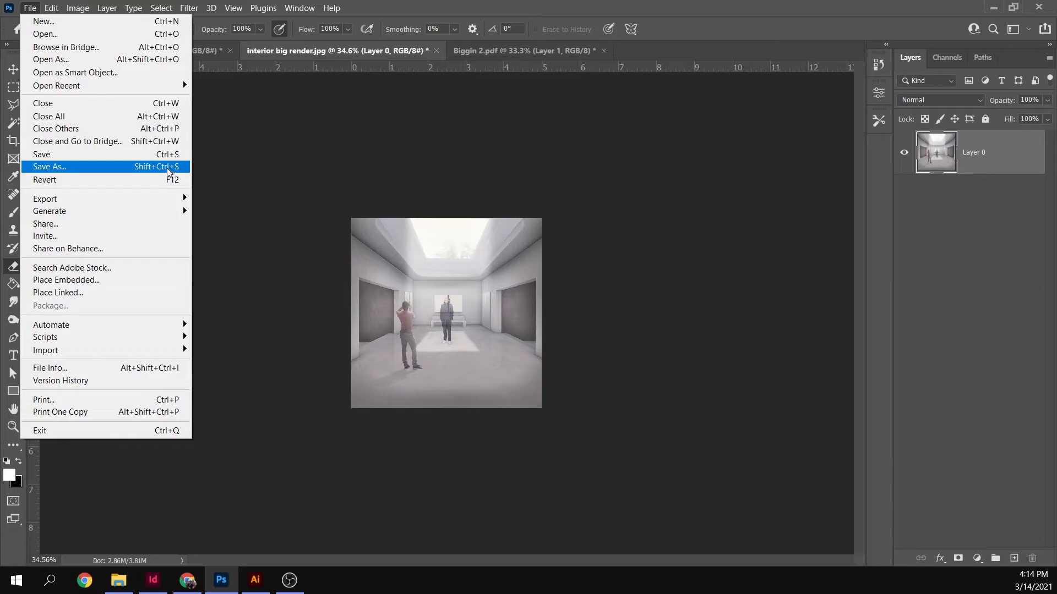
click(499, 328)
scroll(511, 363, up, 3)
scroll(451, 364, up, 2)
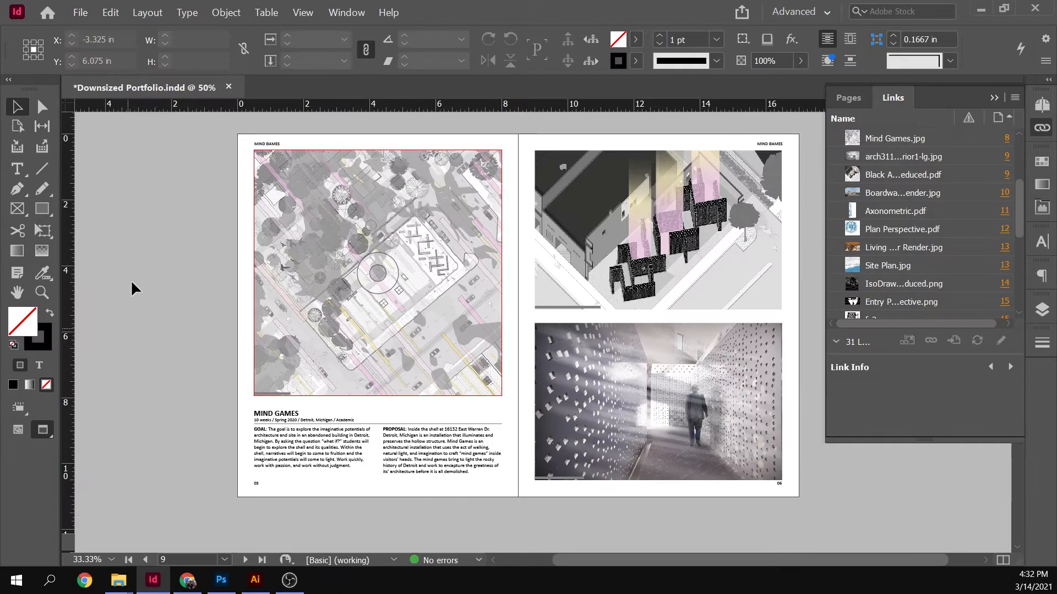
Step: Start exporting the document to the Desktop as Downsized Portfolio.pdf in Adobe PDF (Print) format and show its compression settings
click(80, 15)
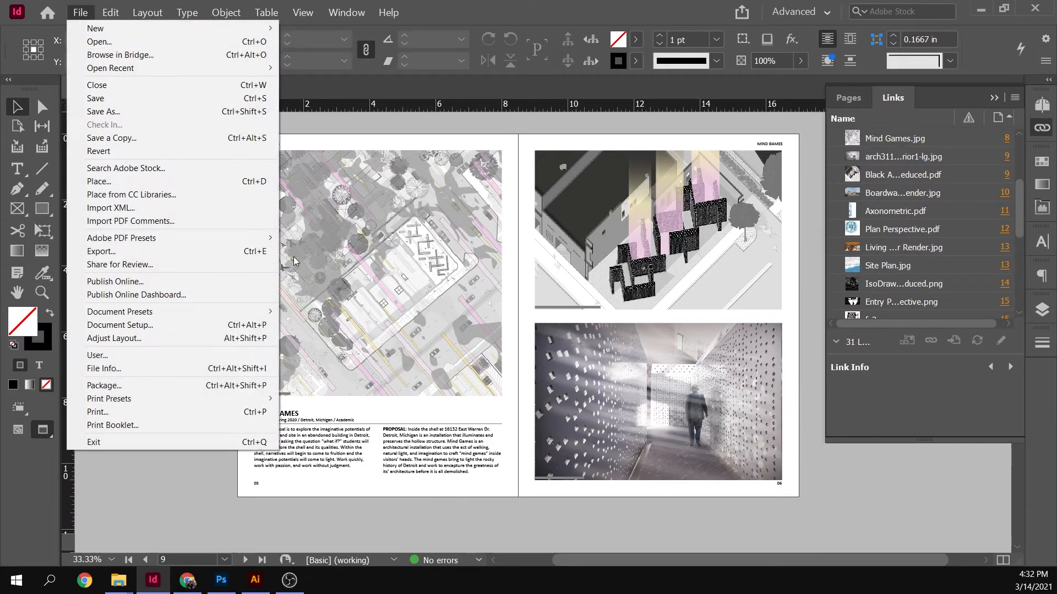
click(243, 251)
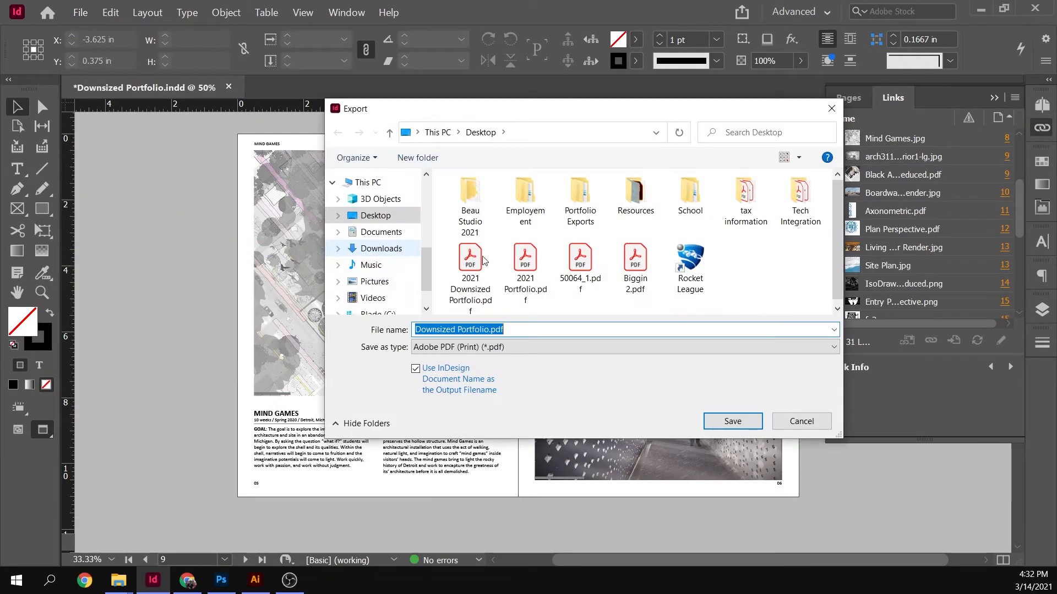
click(747, 427)
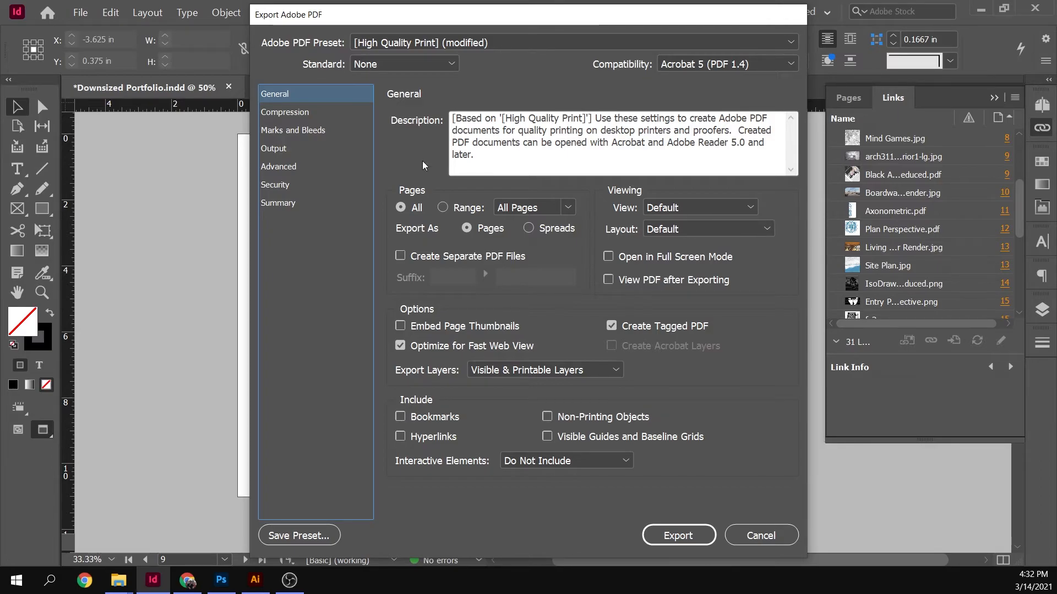
click(289, 115)
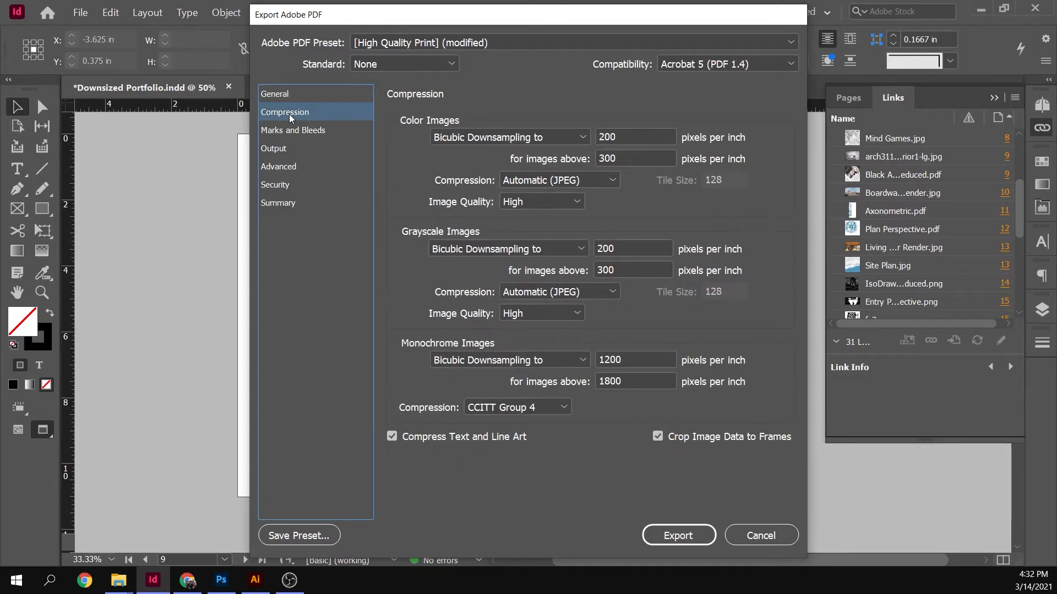
Step: Try a downsampling resolution of 300 pixels per inch for both the color and the grayscale images
double_click(638, 137)
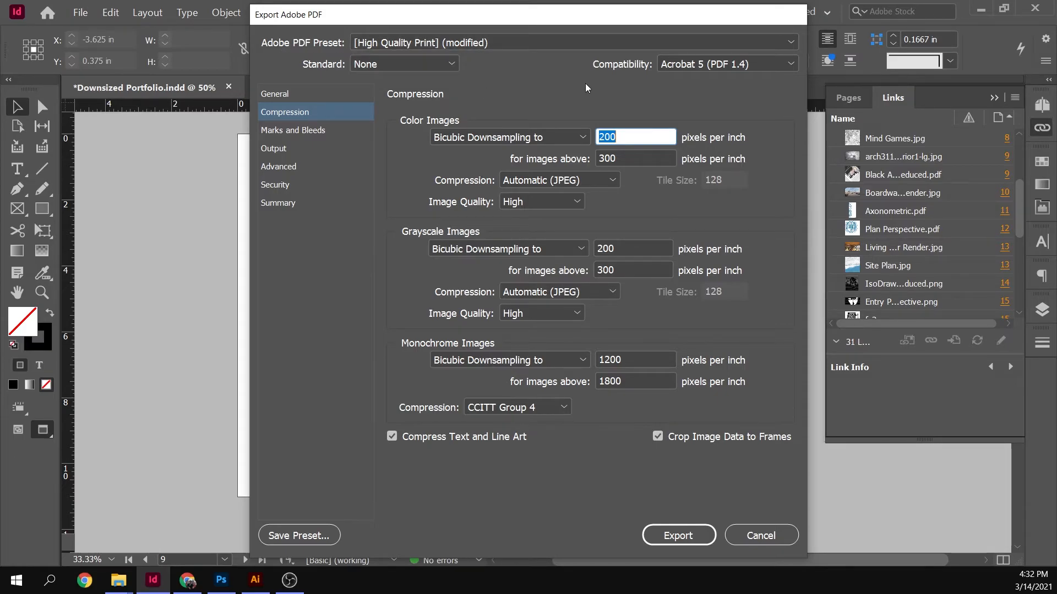
text(300)
click(629, 243)
double_click(633, 245)
text(300)
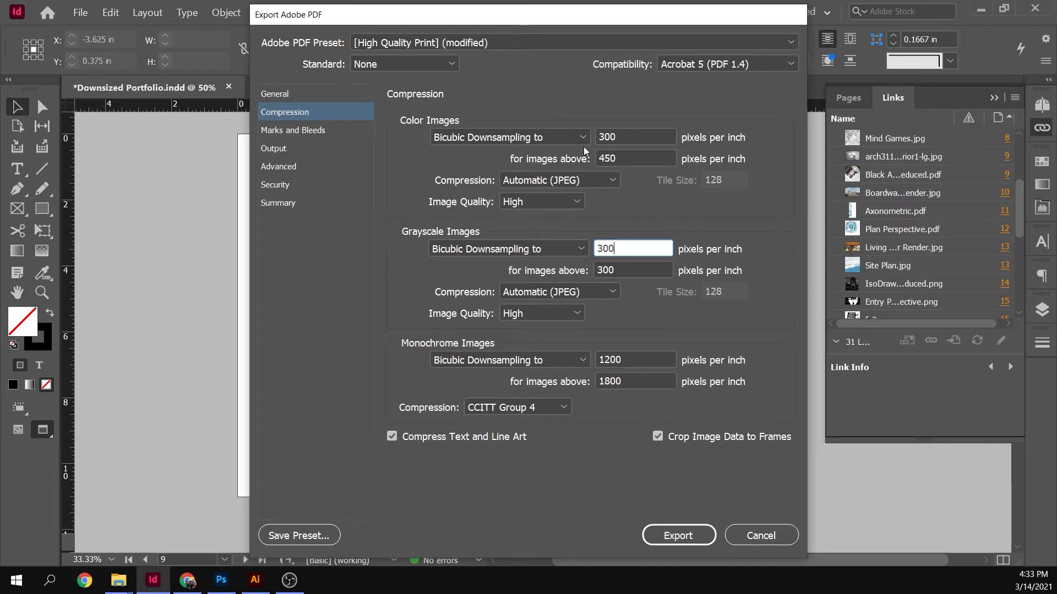
Step: Set color and grayscale downsampling to 200 pixels per inch for images above 300, and return to the general export settings
double_click(641, 137)
text(200)
click(633, 158)
double_click(633, 157)
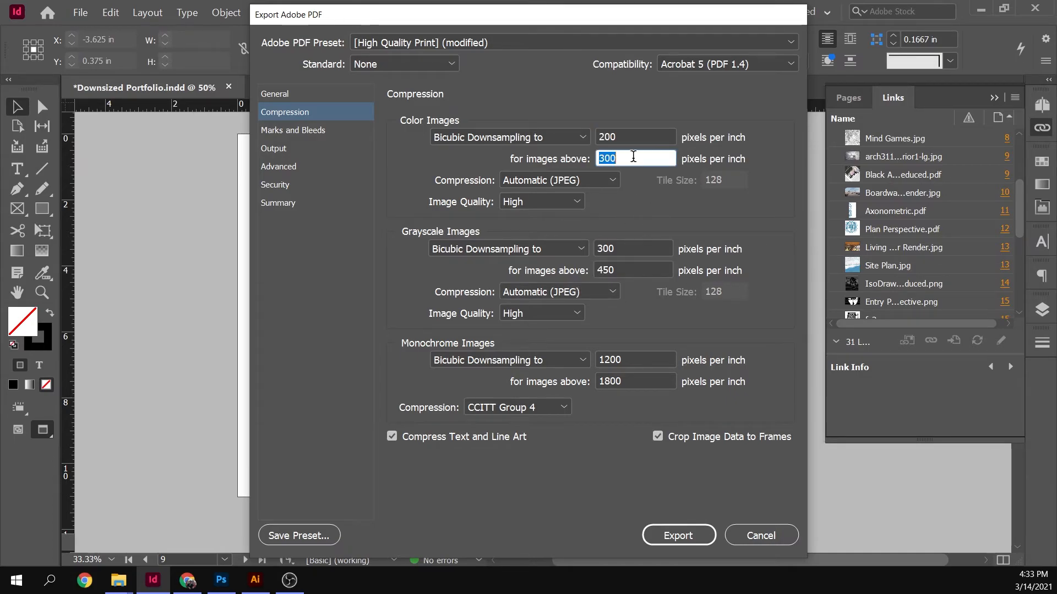
double_click(642, 248)
text(200)
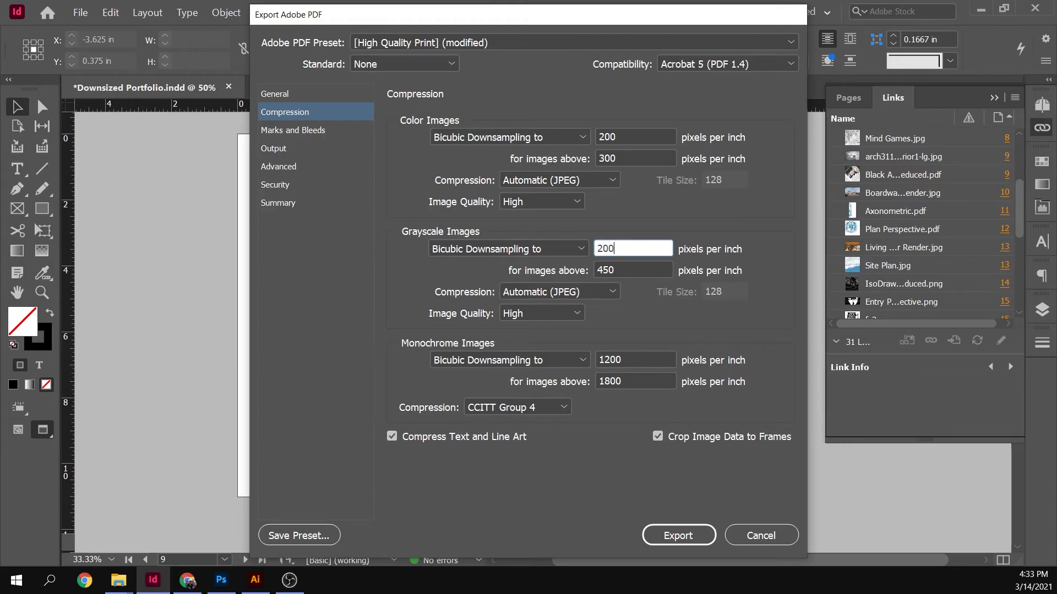
click(646, 266)
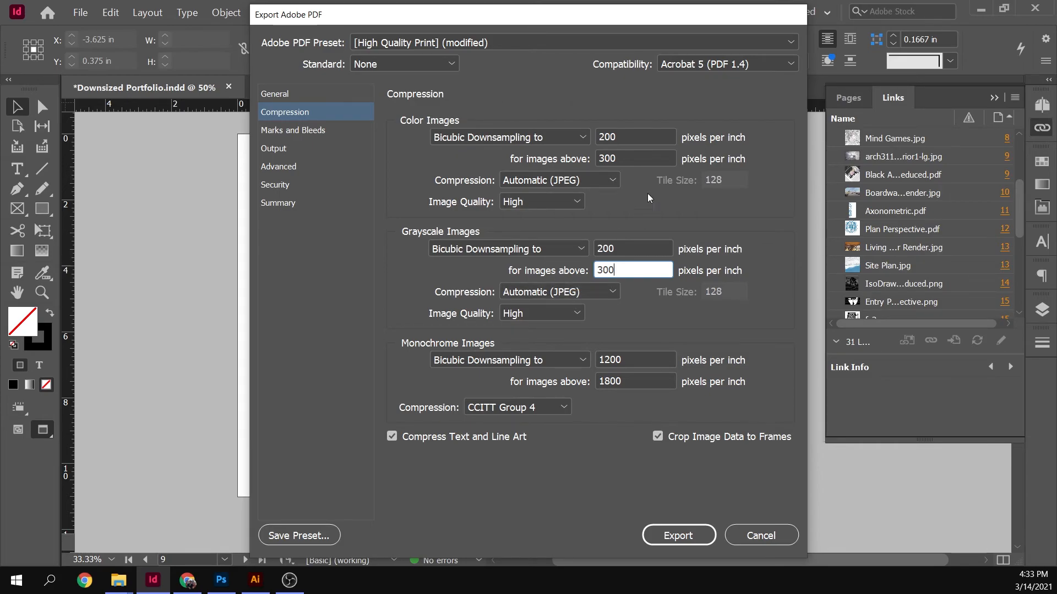
click(297, 95)
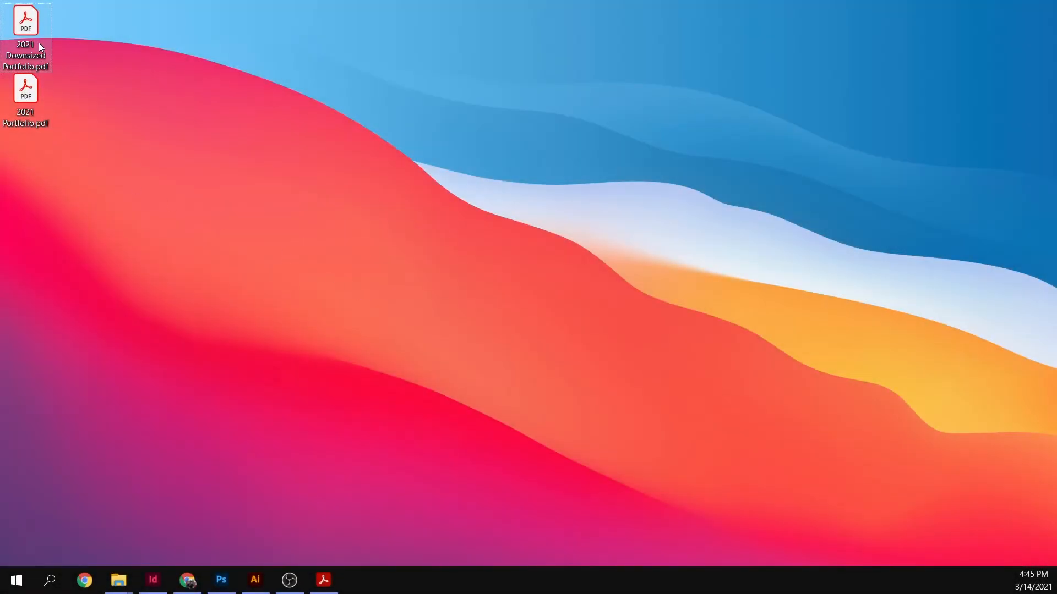
Step: Check the file size of 2021 Downsized Portfolio.pdf on the desktop, open it in Acrobat and examine the museum lobby render
mouse_move(39, 44)
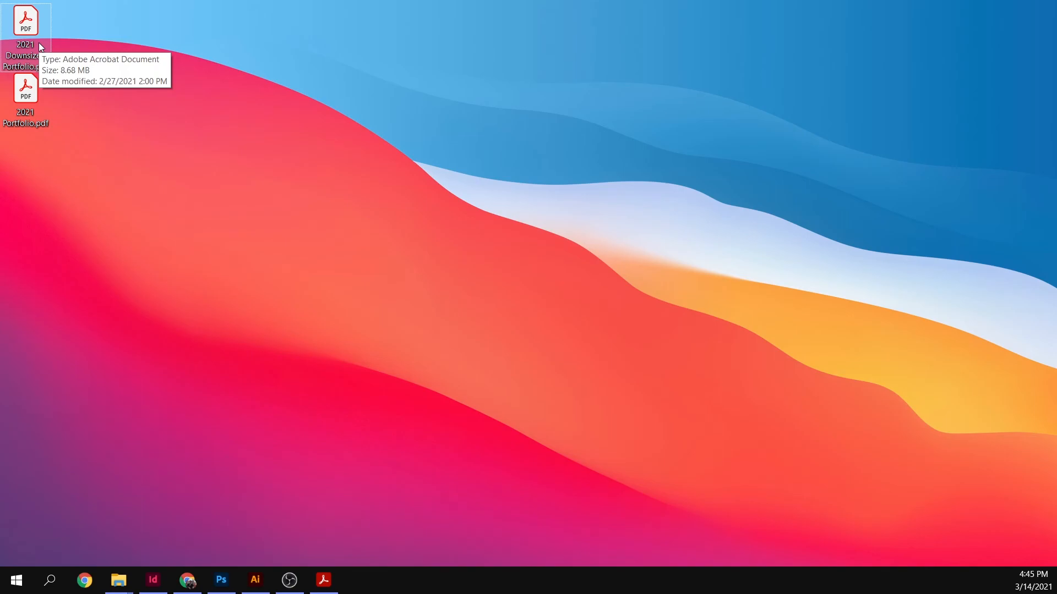
double_click(38, 44)
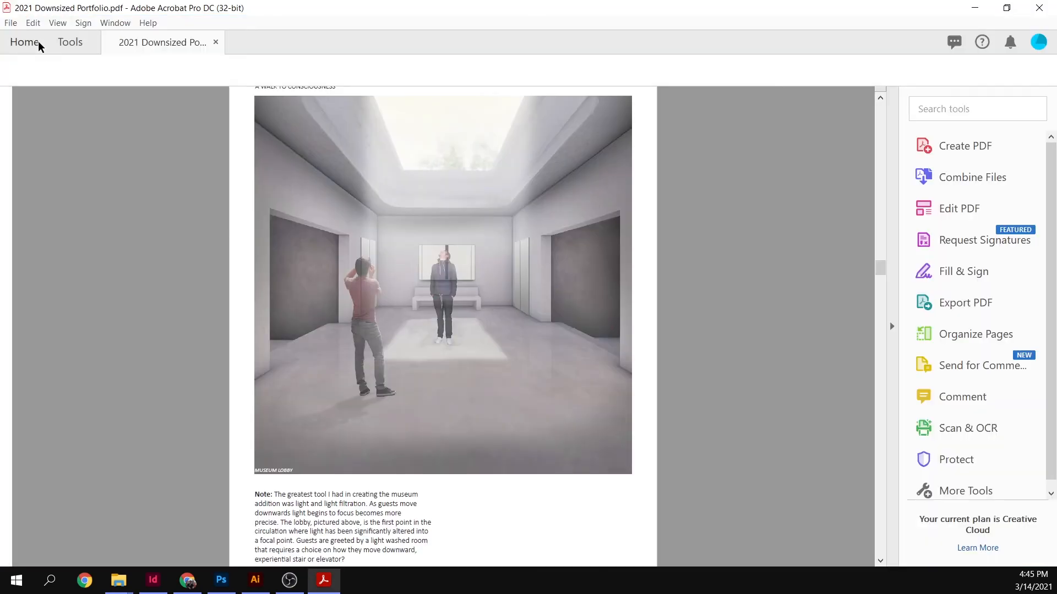
scroll(514, 289, up, 1)
scroll(514, 289, down, 1)
scroll(576, 343, up, 1)
scroll(488, 356, up, 1)
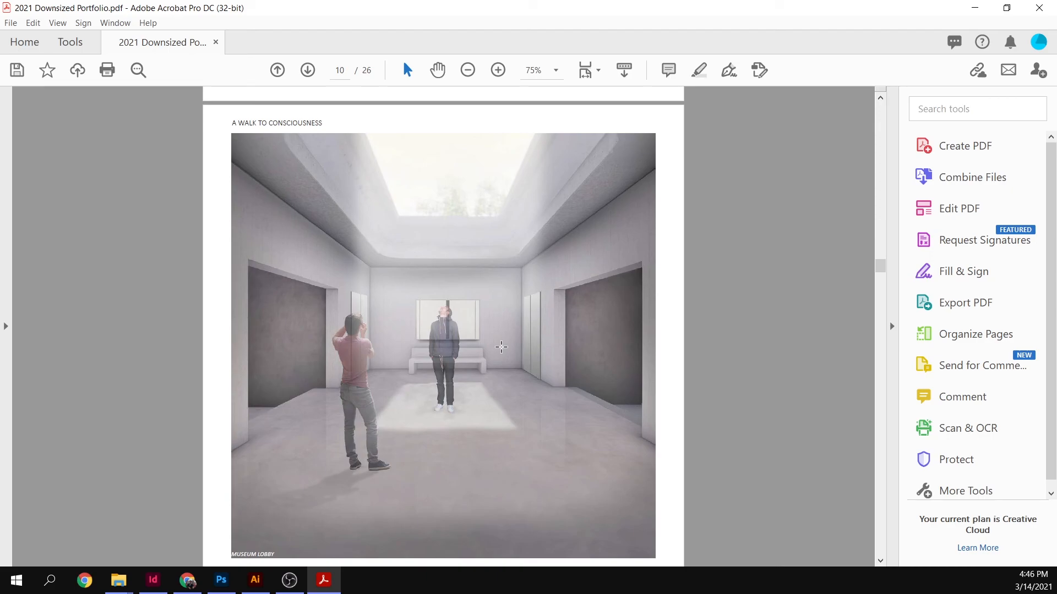
scroll(501, 346, down, 15)
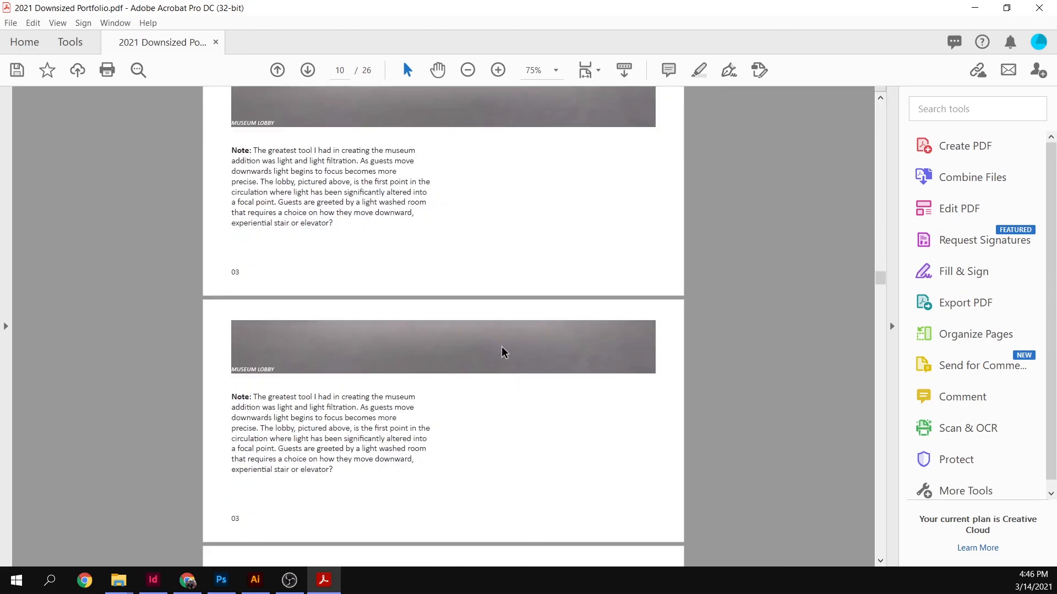
Step: Examine the image quality of the Mind Games site plan on page 12 at 125% magnification
scroll(502, 347, up, 1)
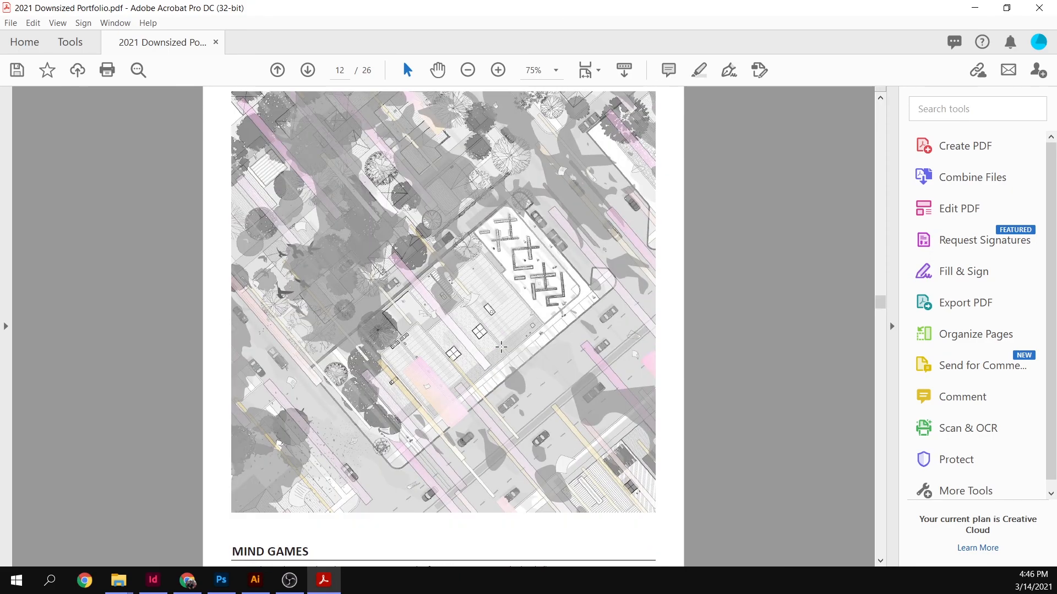
scroll(471, 363, up, 7)
scroll(549, 370, down, 5)
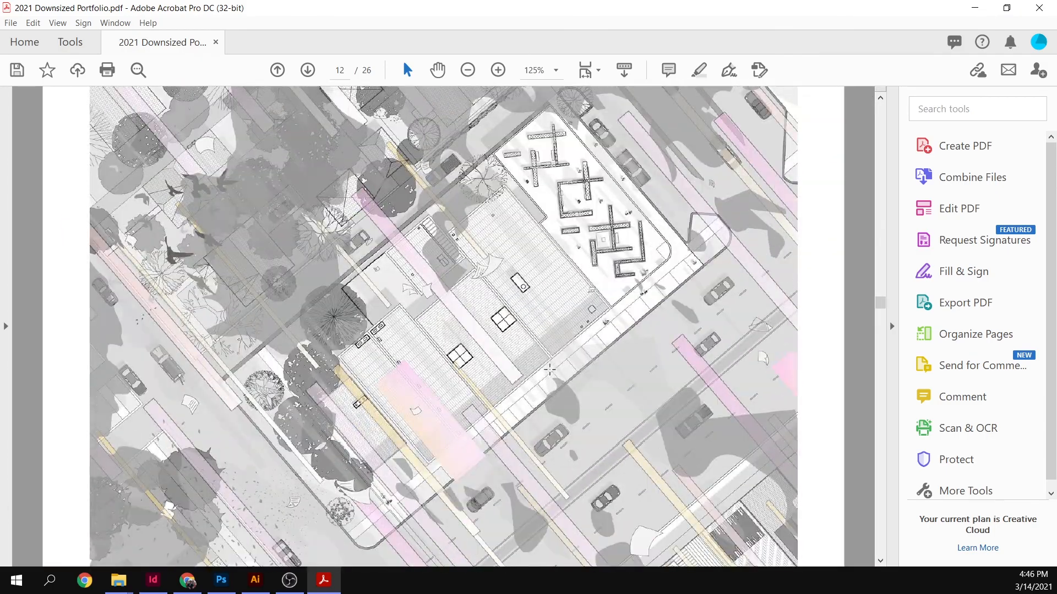
scroll(549, 370, up, 3)
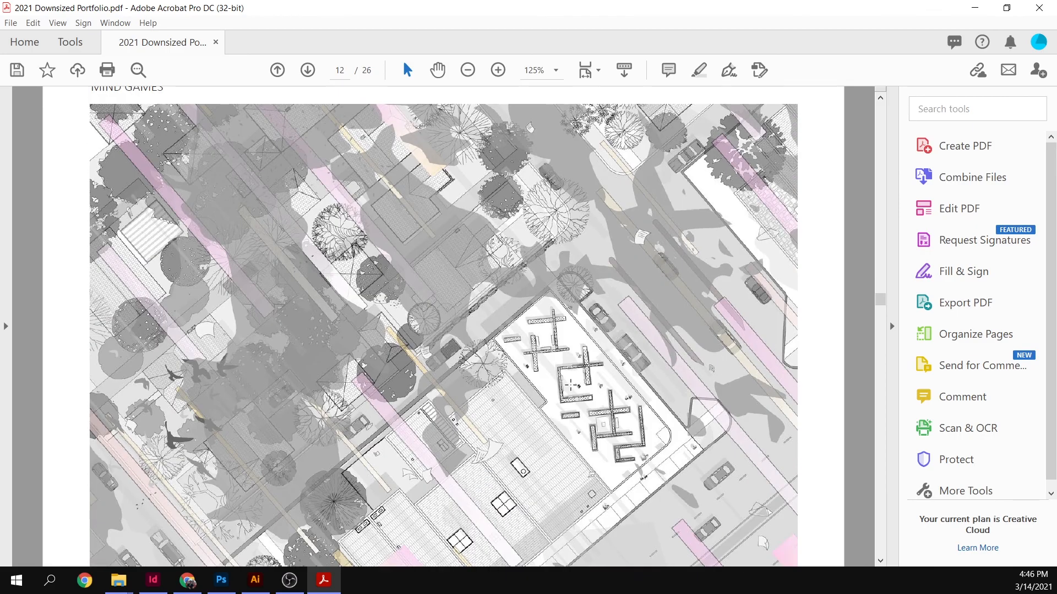
scroll(573, 386, up, 1)
scroll(573, 385, down, 4)
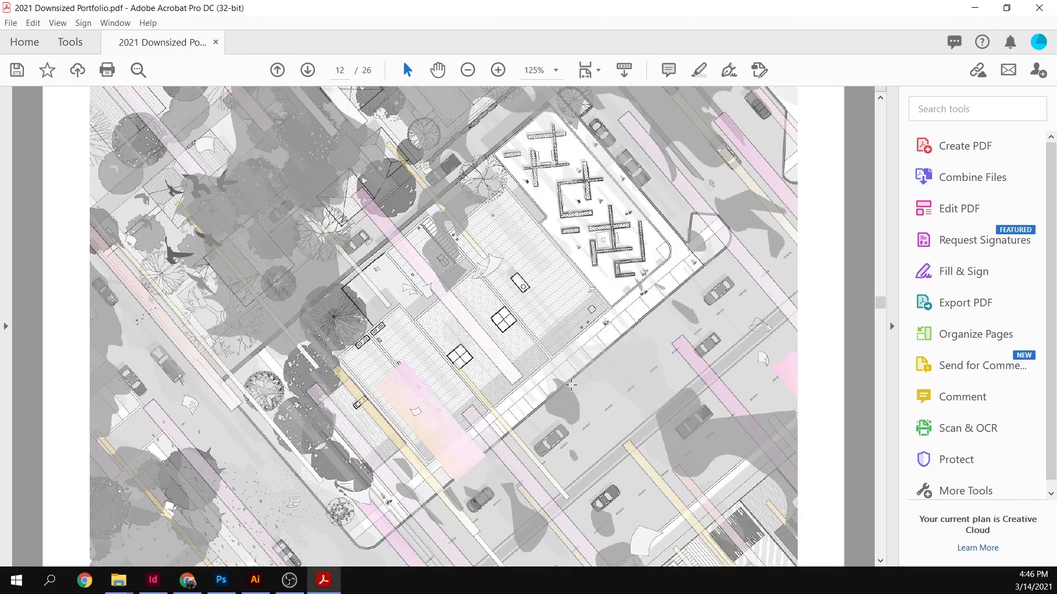